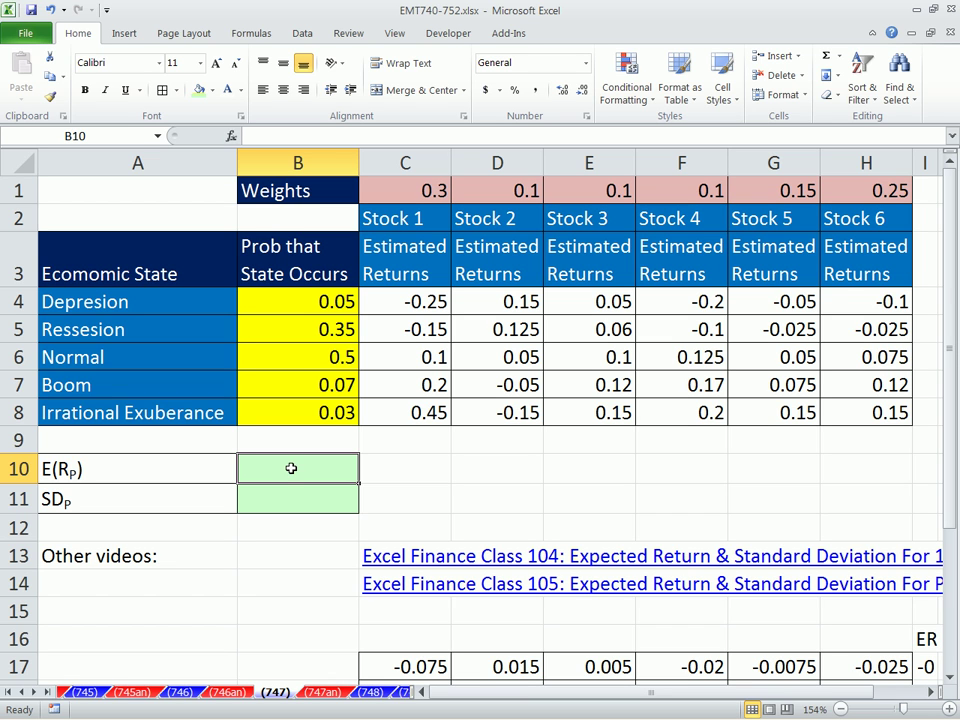
# - Review the result cells B10:B11, the returns in C4:H8, and check probabilities B4:B8 total 1
pyautogui.moveTo(291, 468); pyautogui.dragTo(298, 497)
pyautogui.click(299, 467)
pyautogui.click(297, 498)
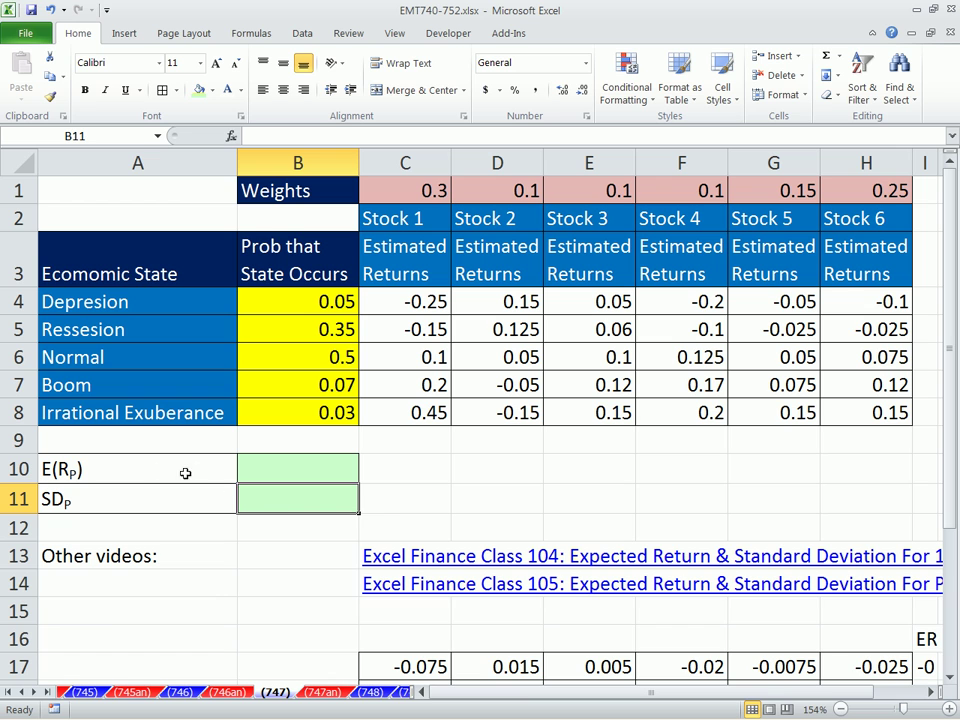
pyautogui.click(190, 505)
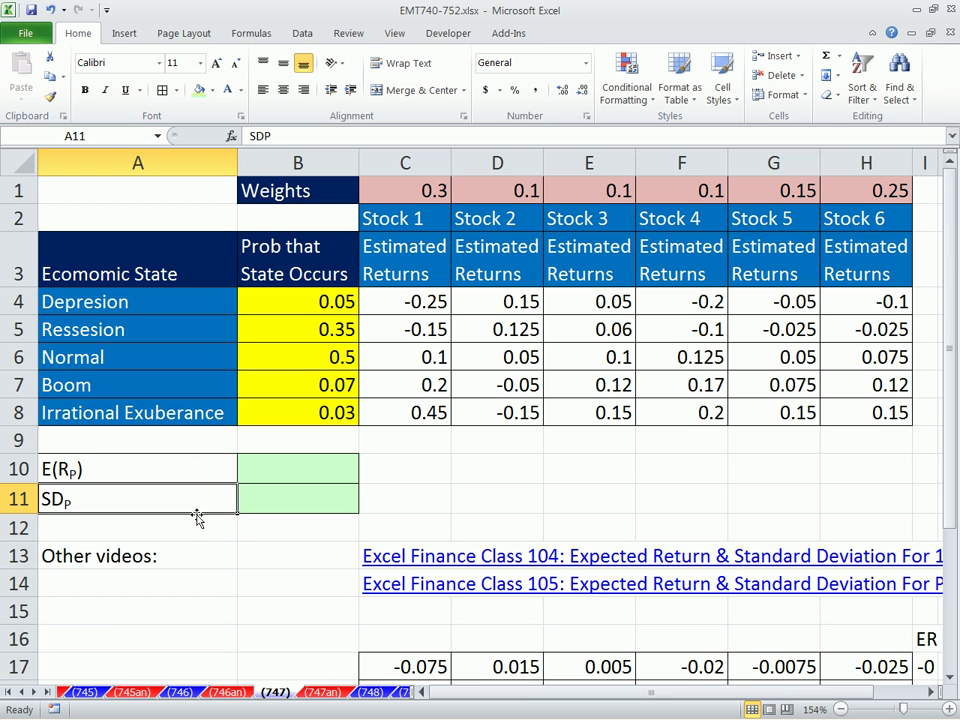
pyautogui.moveTo(311, 554); pyautogui.dragTo(330, 586)
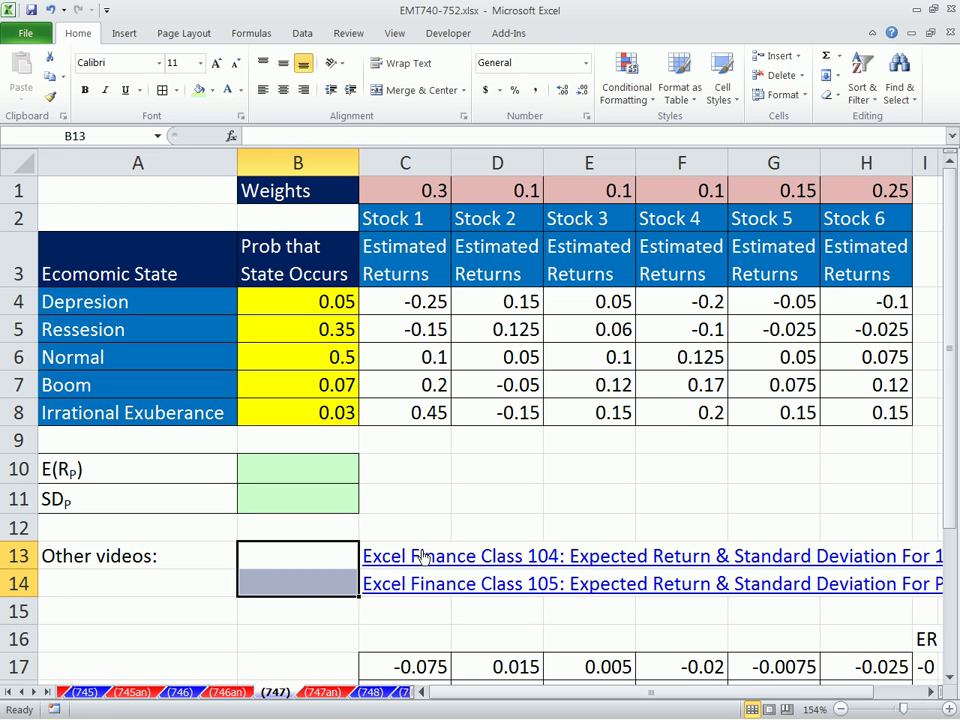
pyautogui.click(300, 474)
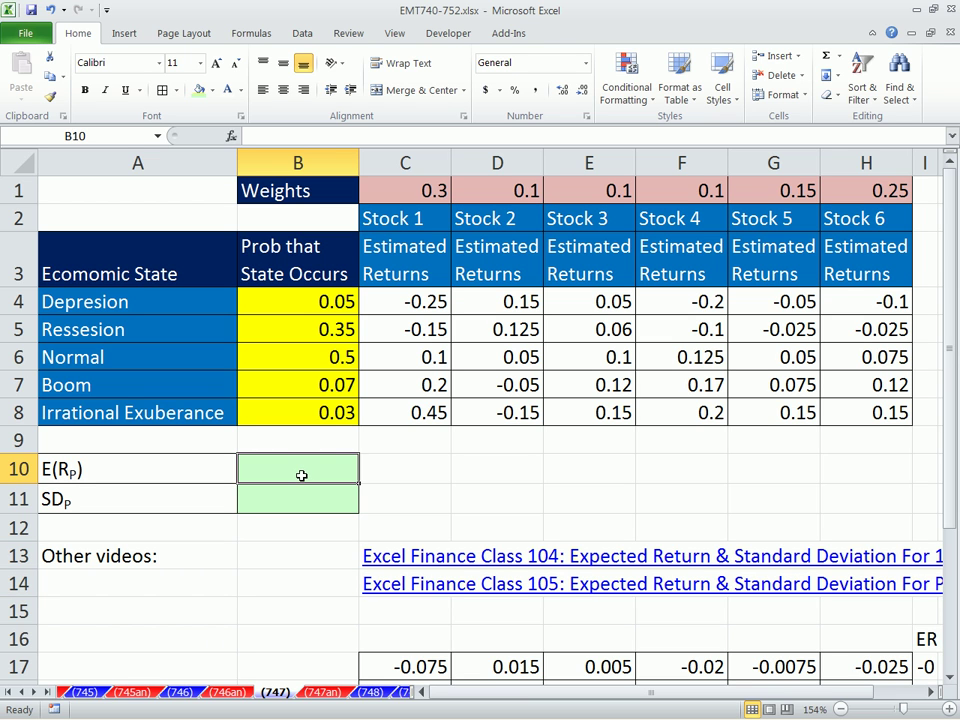
pyautogui.click(420, 303)
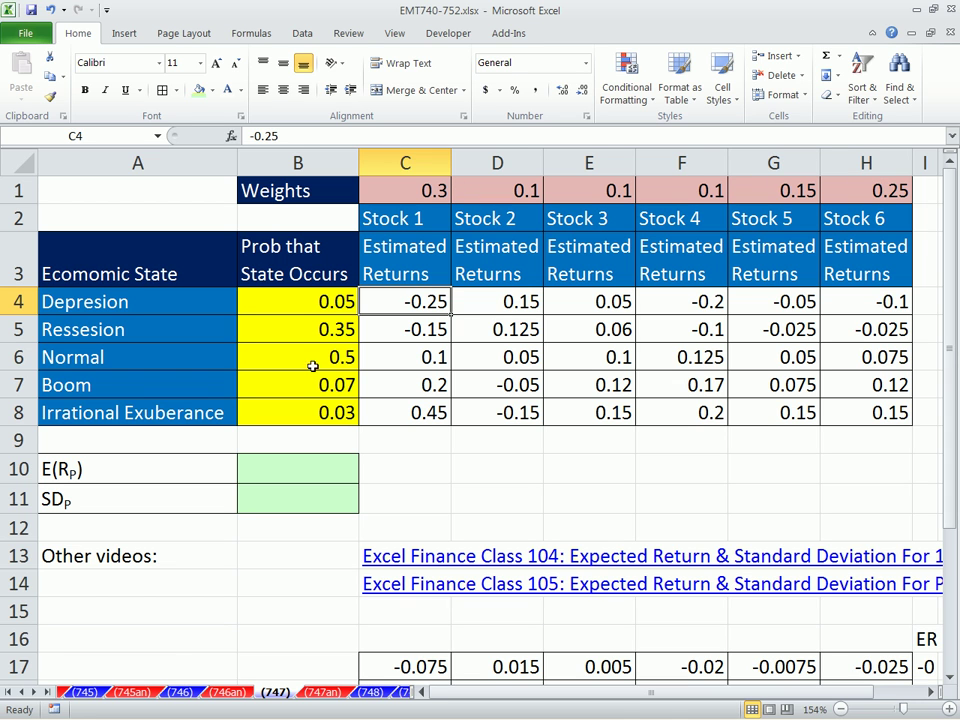
pyautogui.moveTo(270, 300); pyautogui.dragTo(281, 403)
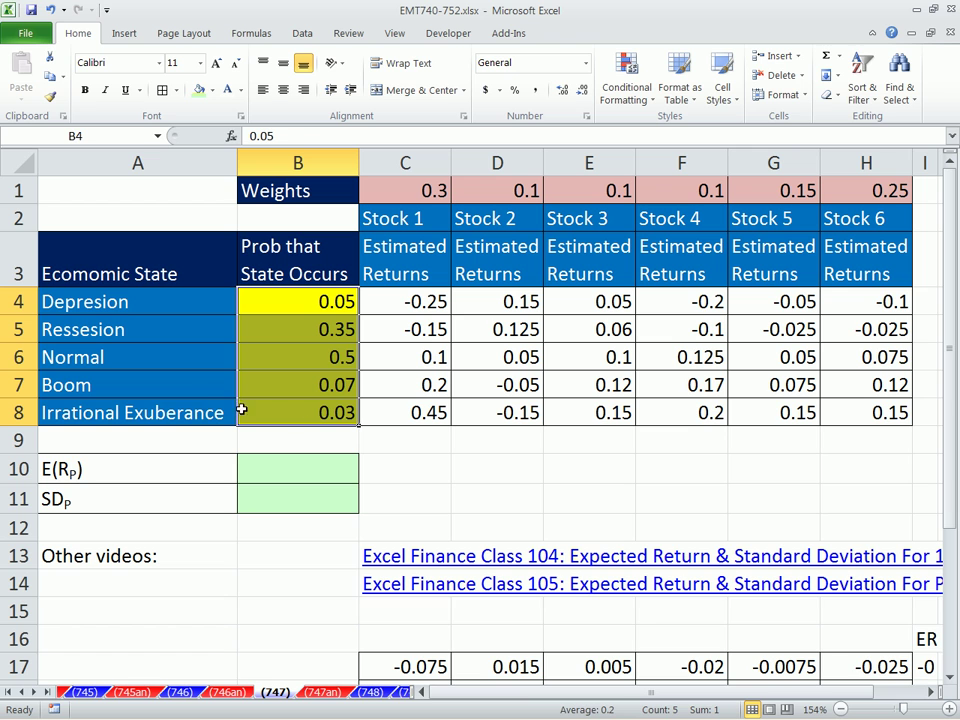
pyautogui.click(315, 480)
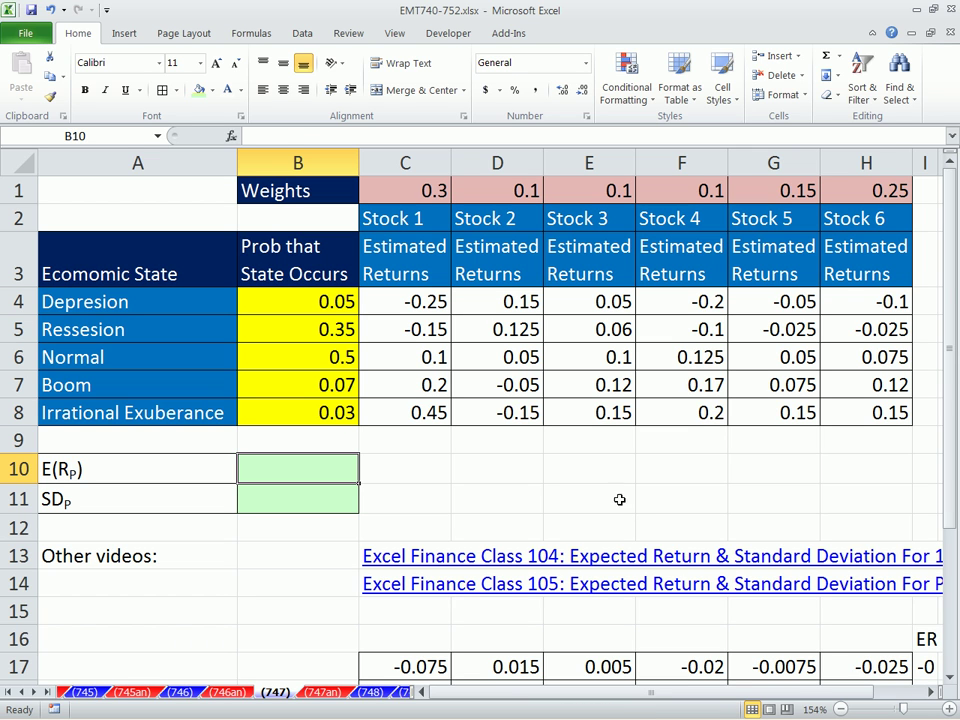
pyautogui.click(520, 357)
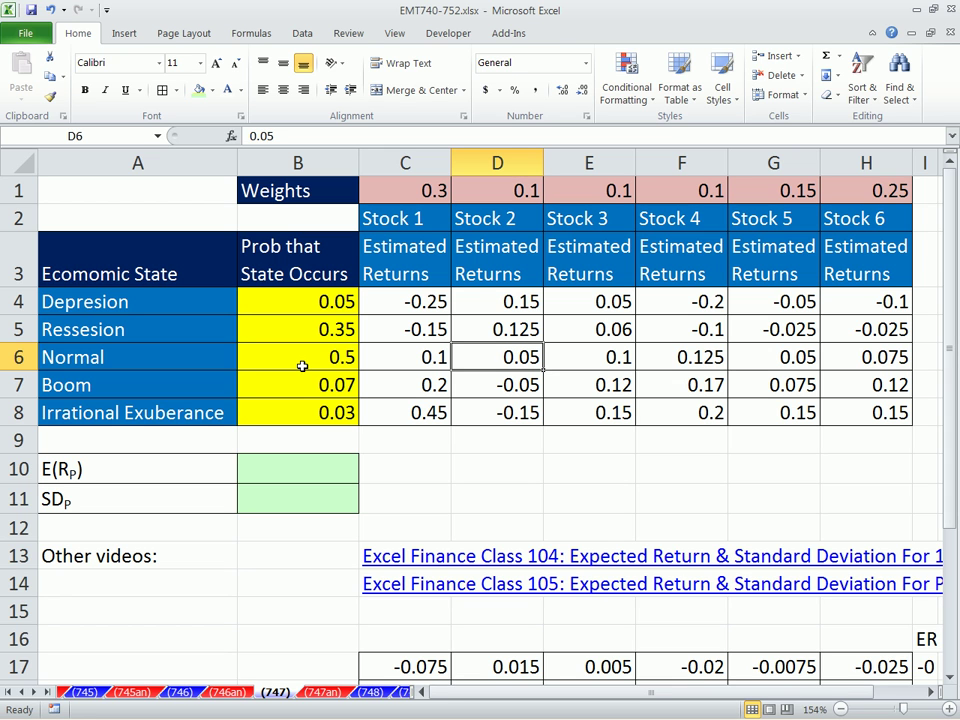
# - Enter =SUMPRODUCT(C4:H8*C1:H1*B4:B8) in B10 for an expected return of 0.0354425
pyautogui.click(313, 479)
pyautogui.write('=sump')
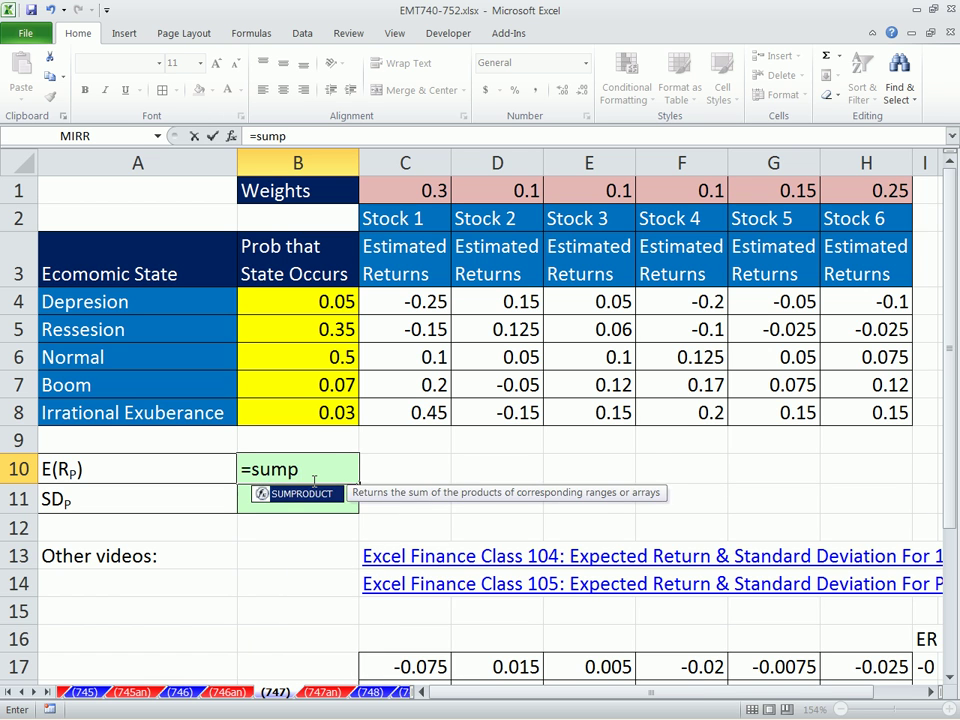
pyautogui.press('Tab')
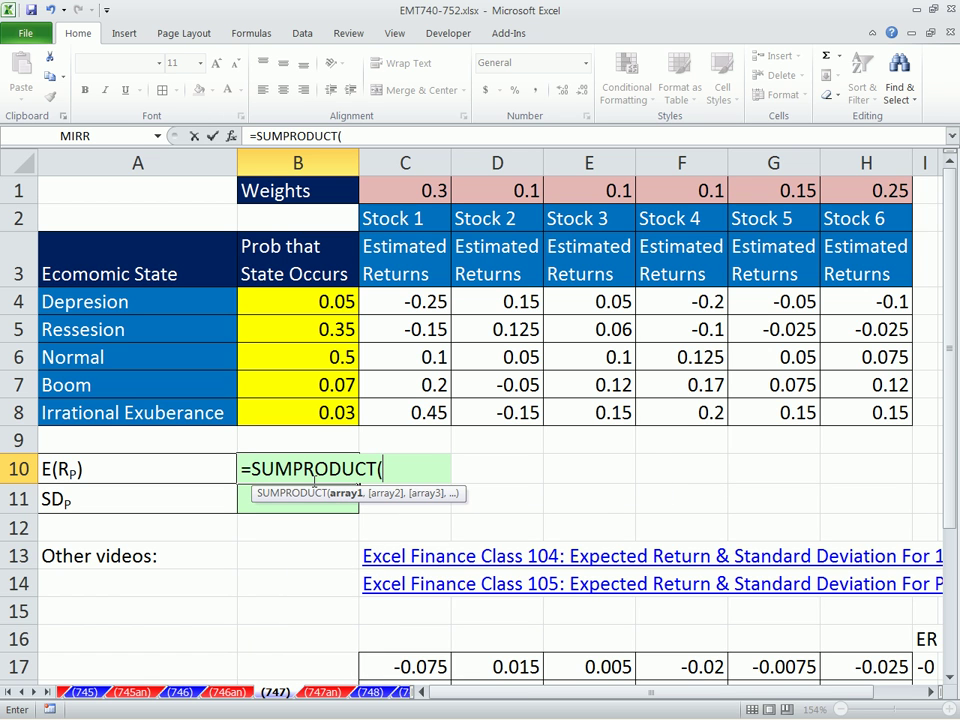
pyautogui.moveTo(396, 300); pyautogui.dragTo(838, 416)
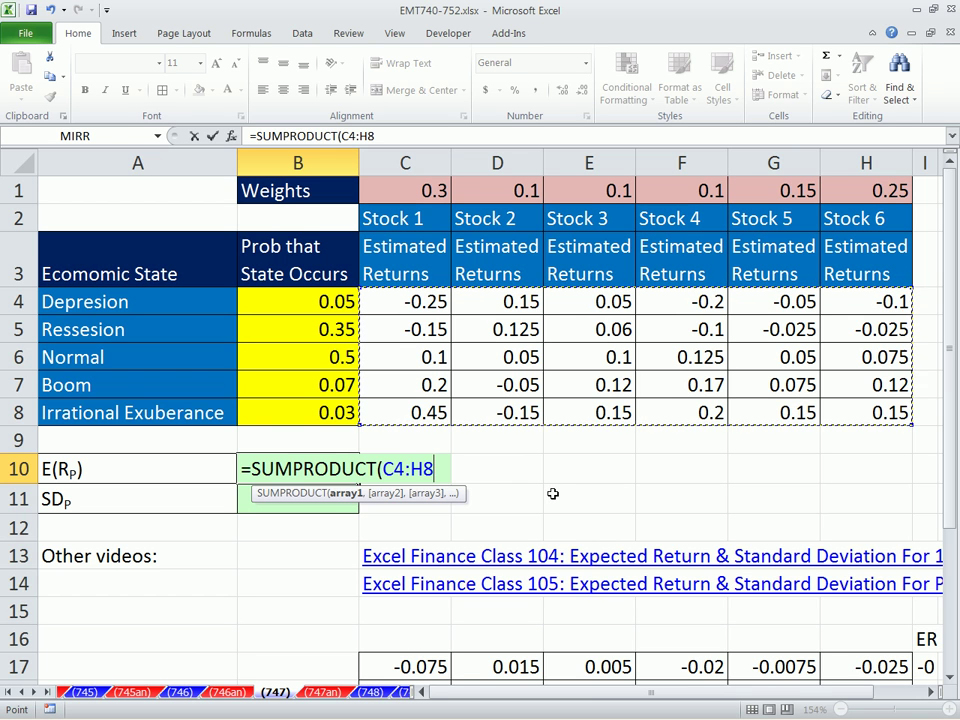
pyautogui.write('*')
pyautogui.moveTo(405, 190); pyautogui.dragTo(831, 189)
pyautogui.write('*')
pyautogui.moveTo(306, 300); pyautogui.dragTo(347, 412)
pyautogui.write(')')
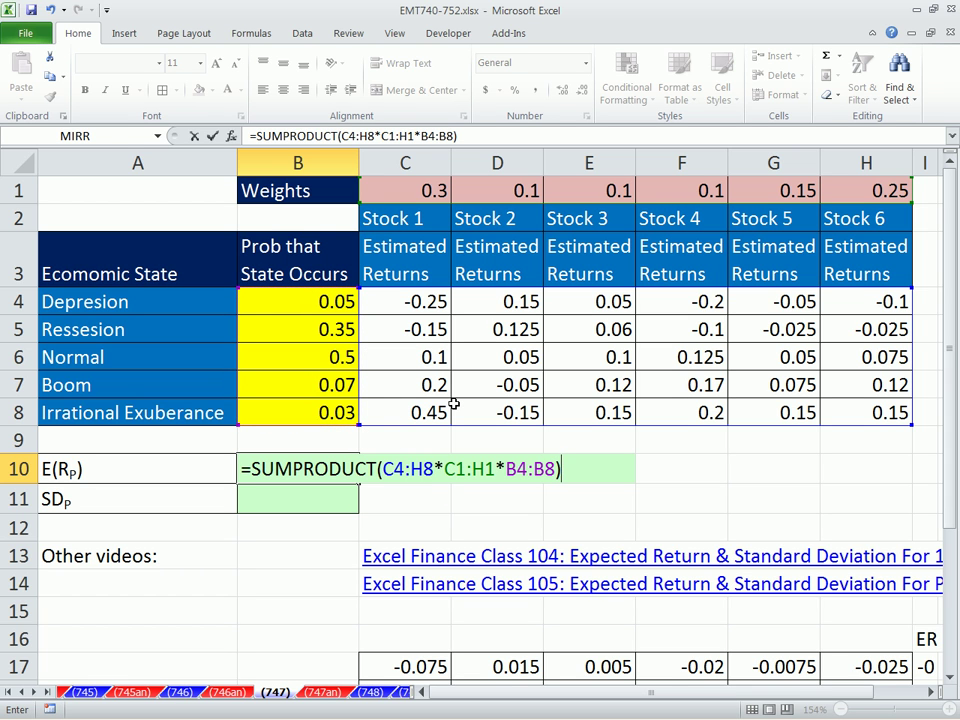
pyautogui.press('Return')
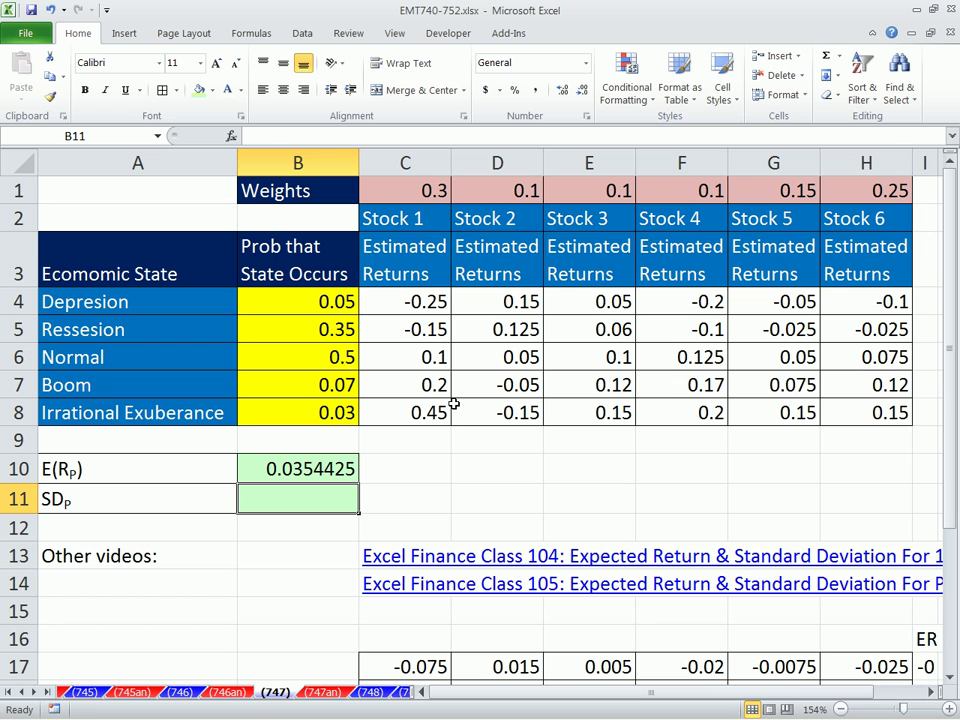
pyautogui.click(502, 382)
pyautogui.write('no')
pyautogui.hotkey('ctrl', 'Return')
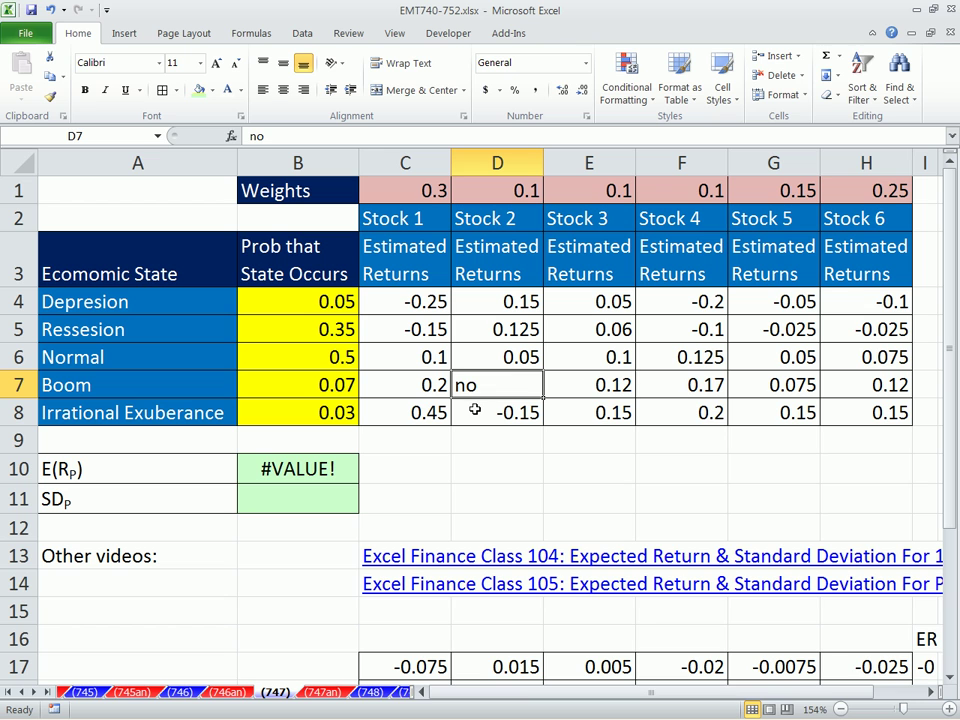
pyautogui.hotkey('ctrl', 'z')
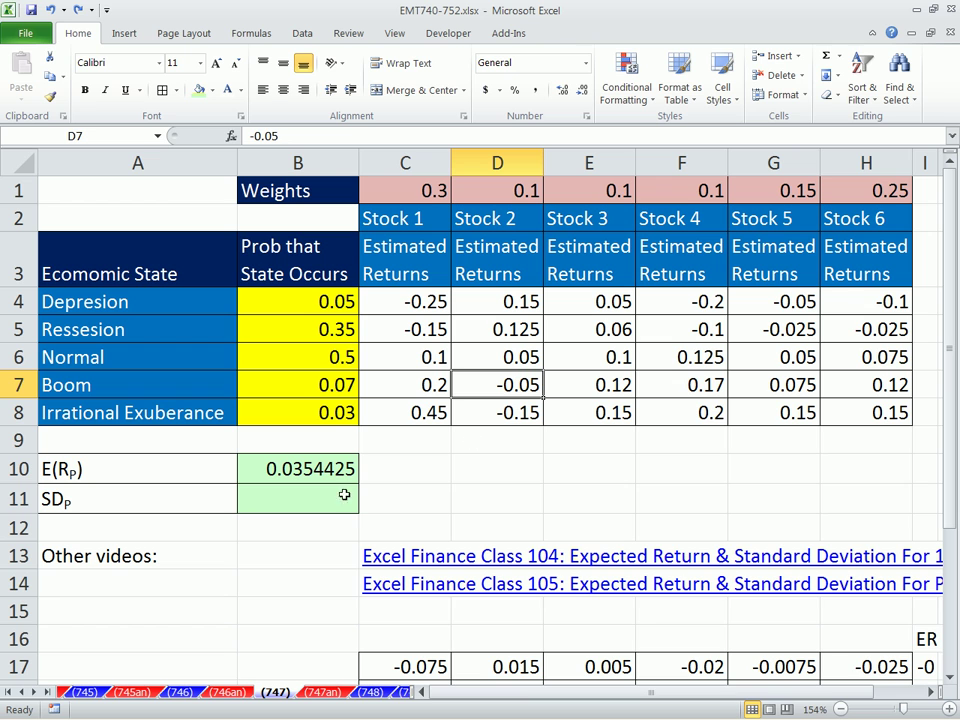
pyautogui.click(298, 497)
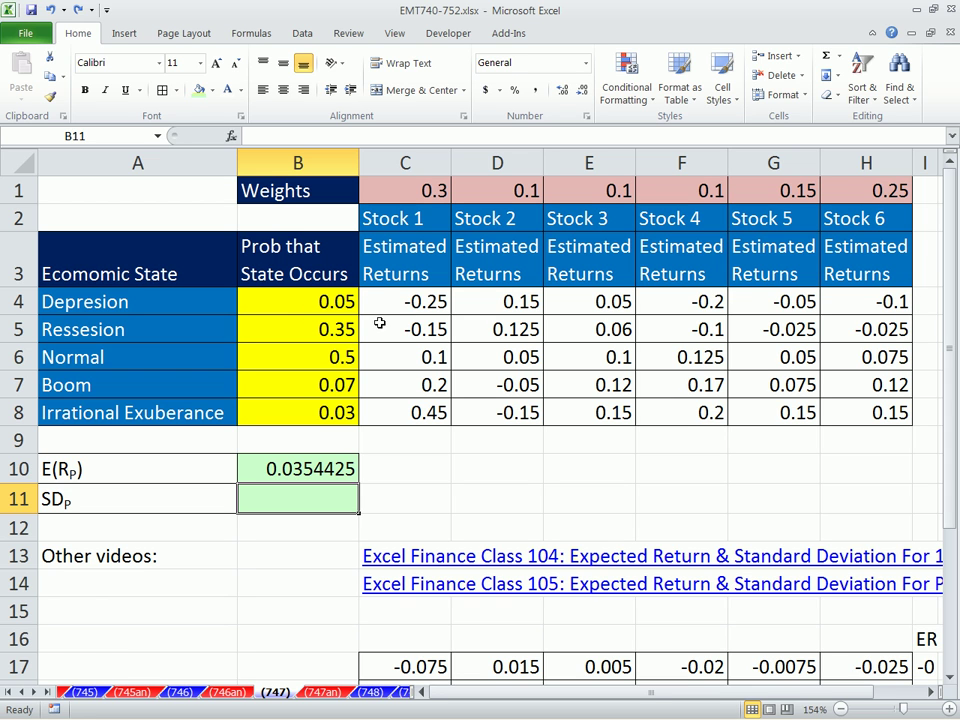
pyautogui.click(421, 313)
pyautogui.moveTo(421, 313); pyautogui.dragTo(414, 411)
pyautogui.click(411, 193)
pyautogui.moveTo(470, 302); pyautogui.dragTo(504, 413)
pyautogui.click(500, 190)
pyautogui.moveTo(590, 302); pyautogui.dragTo(615, 407)
pyautogui.click(594, 190)
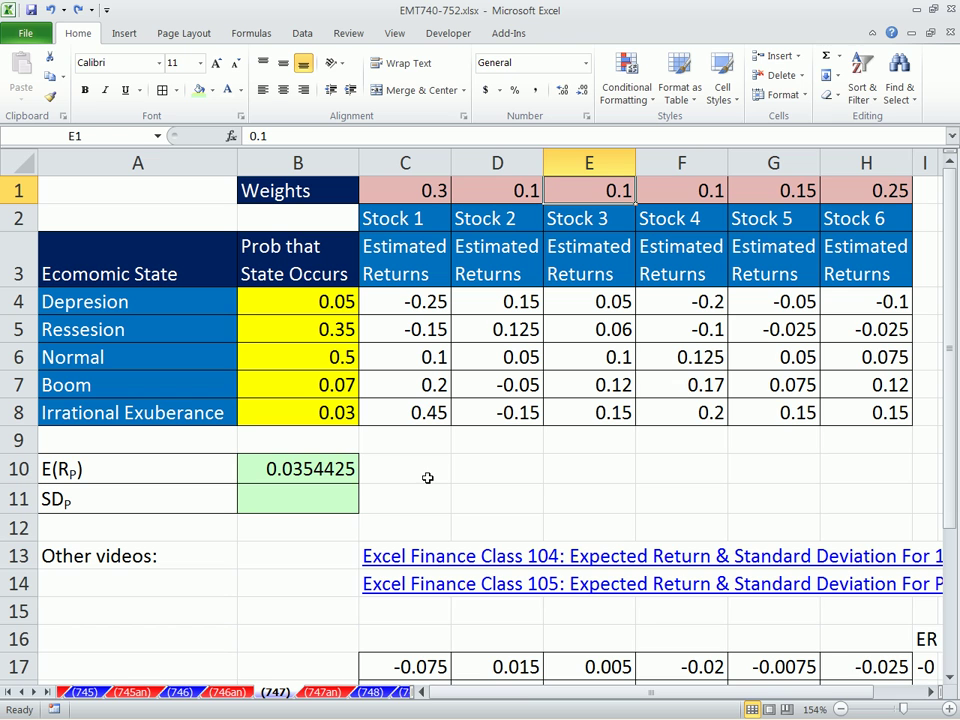
pyautogui.click(324, 474)
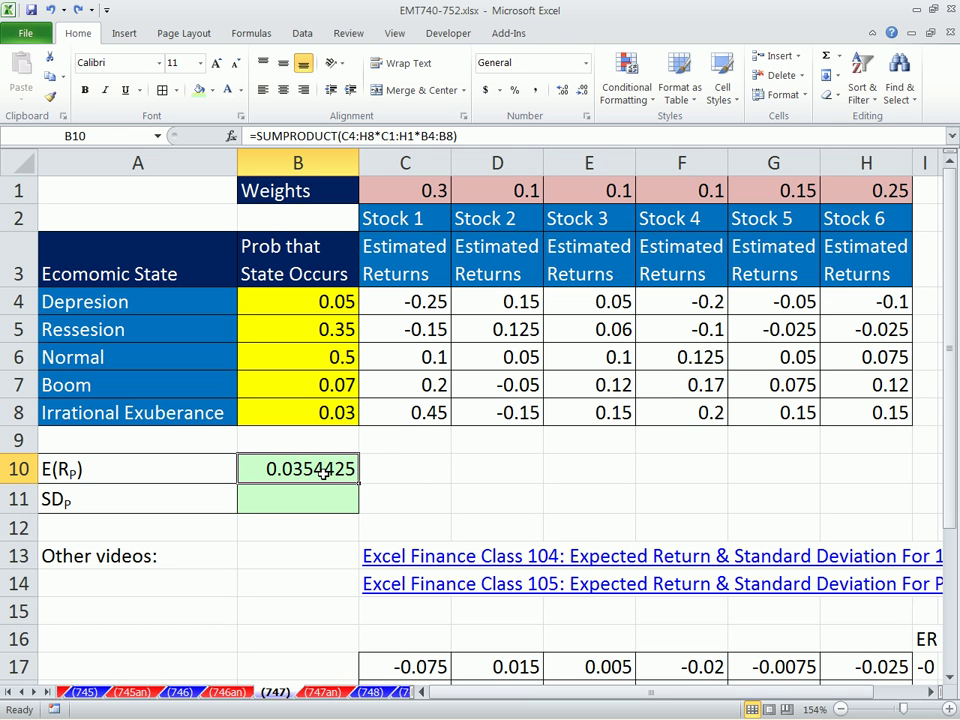
pyautogui.click(317, 500)
# - In B11 begin =SUMPRODUCT(( with weighted returns C4:C8*C1, D4:D8*D1 and E4:E8*E1
pyautogui.write('=sump')
pyautogui.press('Tab')
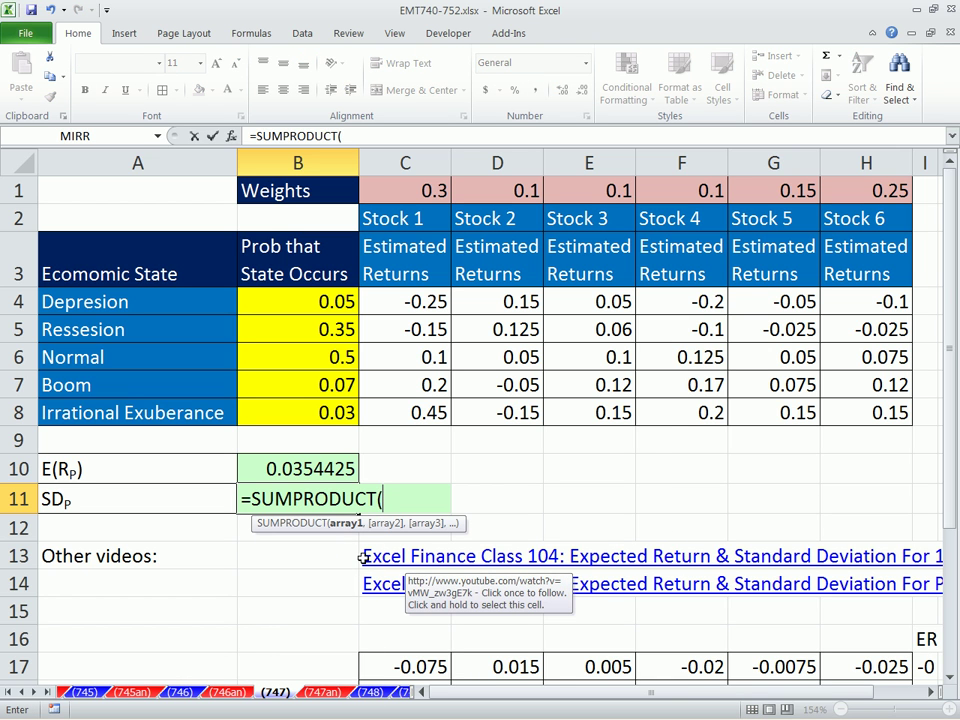
pyautogui.write('(')
pyautogui.moveTo(414, 300); pyautogui.dragTo(428, 412)
pyautogui.write('*')
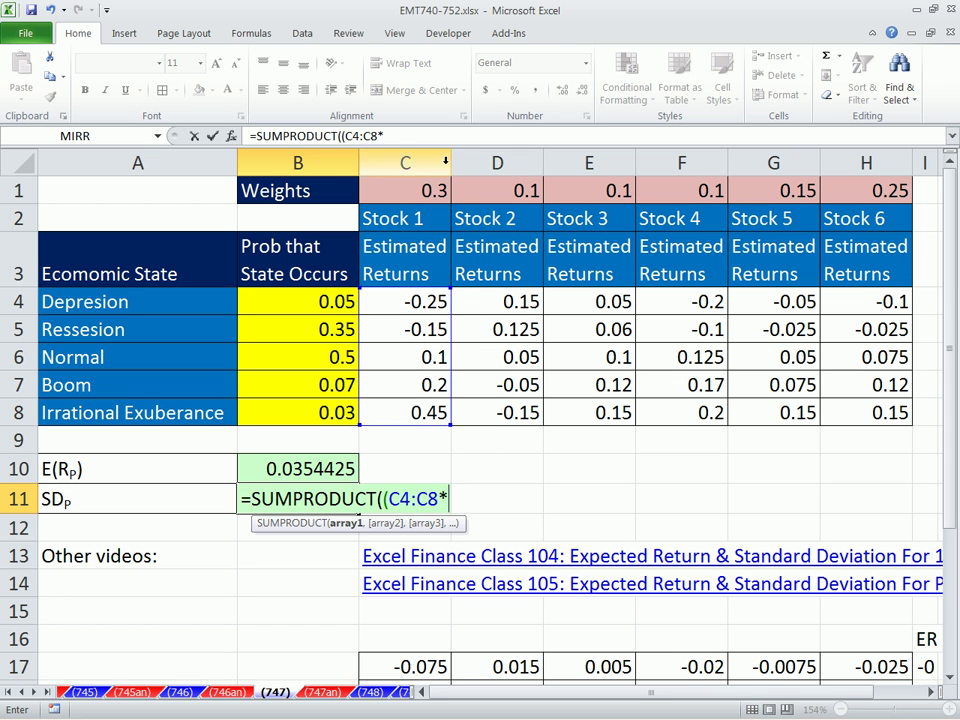
pyautogui.click(443, 190)
pyautogui.write('+')
pyautogui.moveTo(485, 300); pyautogui.dragTo(484, 405)
pyautogui.write('*')
pyautogui.click(522, 190)
pyautogui.write('+')
pyautogui.moveTo(602, 305); pyautogui.dragTo(598, 410)
pyautogui.write('*')
pyautogui.click(600, 190)
# - Add F4:F8*F1, G4:G8*G1 and H4:H8*H1, close the bracket, and preview the per-state sums with F9
pyautogui.write('+')
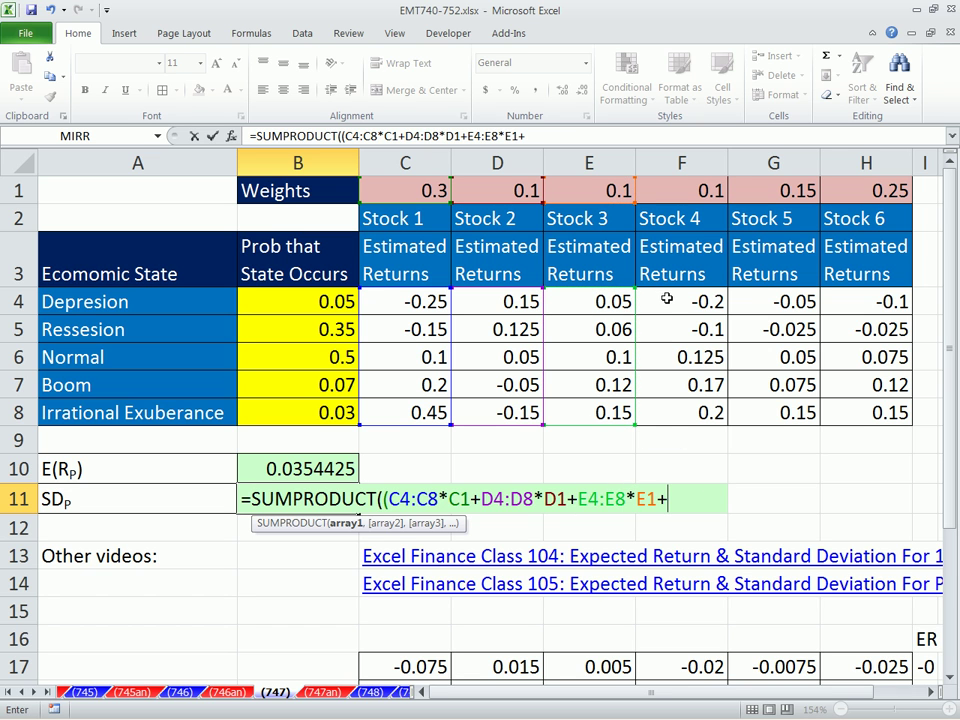
pyautogui.moveTo(666, 298); pyautogui.dragTo(675, 405)
pyautogui.write('*')
pyautogui.click(681, 190)
pyautogui.write('+')
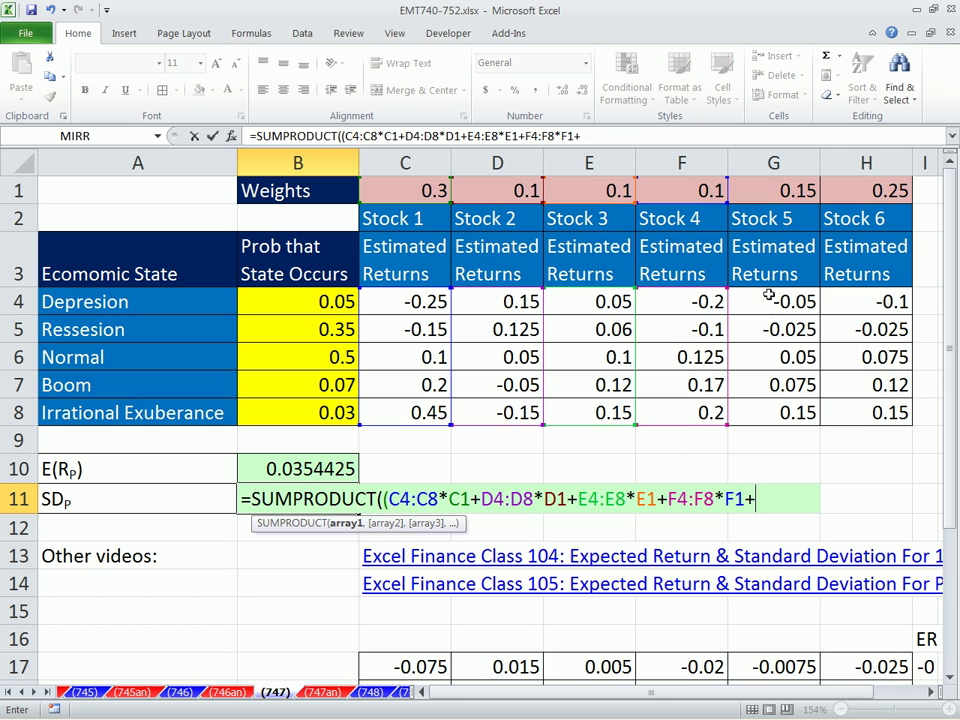
pyautogui.moveTo(774, 303); pyautogui.dragTo(767, 400)
pyautogui.write('*')
pyautogui.click(776, 193)
pyautogui.write('+')
pyautogui.moveTo(845, 300); pyautogui.dragTo(851, 405)
pyautogui.write('*')
pyautogui.click(864, 191)
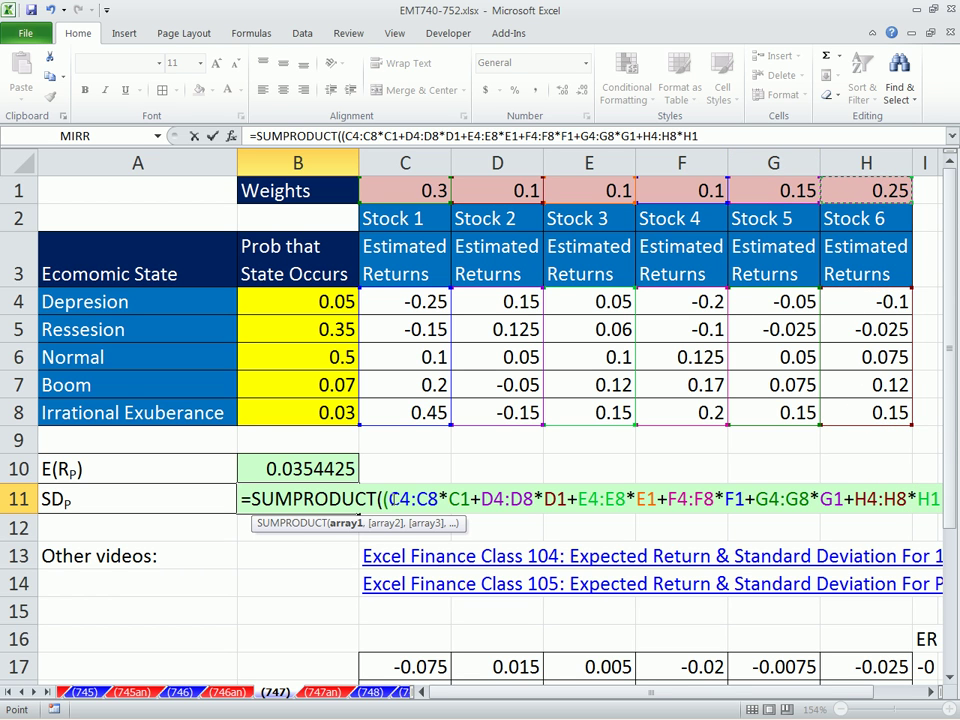
pyautogui.write(')')
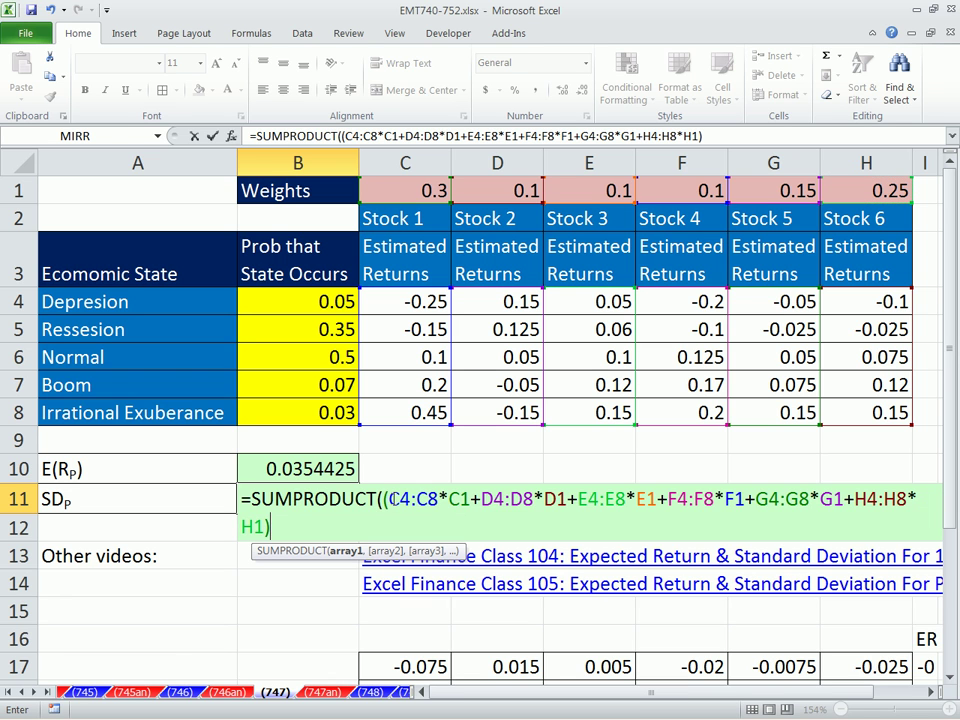
pyautogui.moveTo(387, 498); pyautogui.dragTo(264, 527)
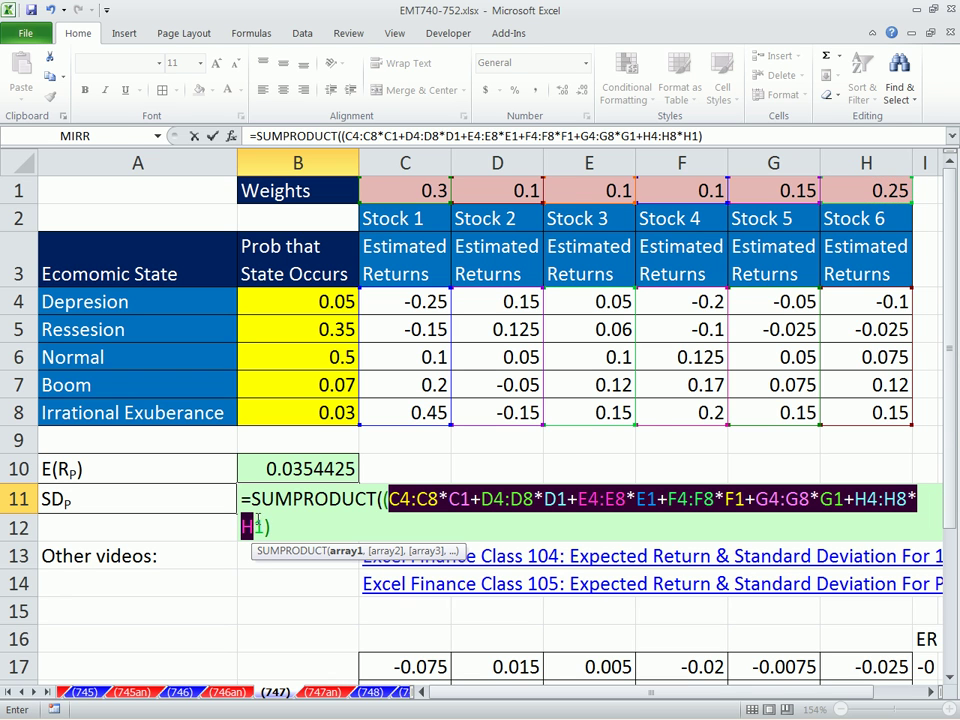
pyautogui.press('F9')
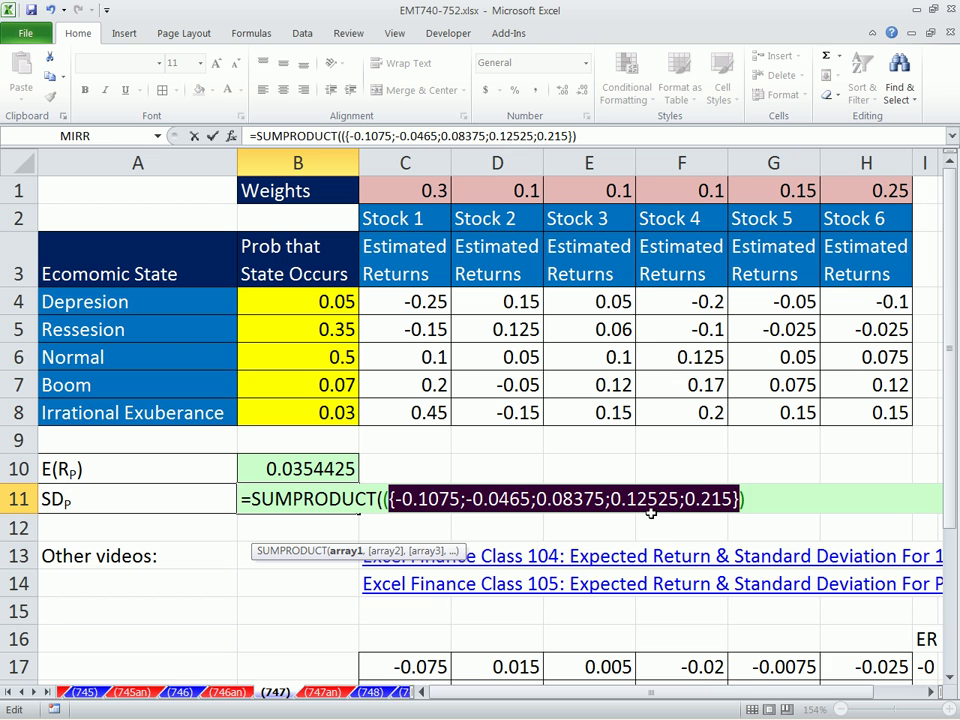
# - Undo the F9 preview to restore the references, and delete the premature closing parenthesis after H1
pyautogui.hotkey('ctrl', 'z')
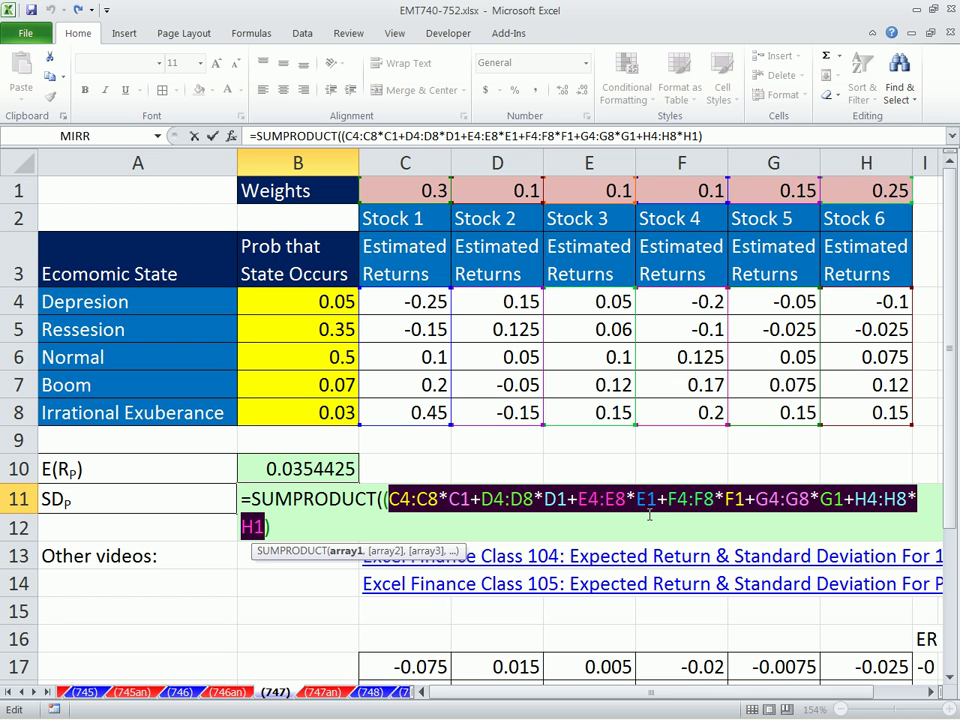
pyautogui.click(286, 529)
pyautogui.press('BackSpace')
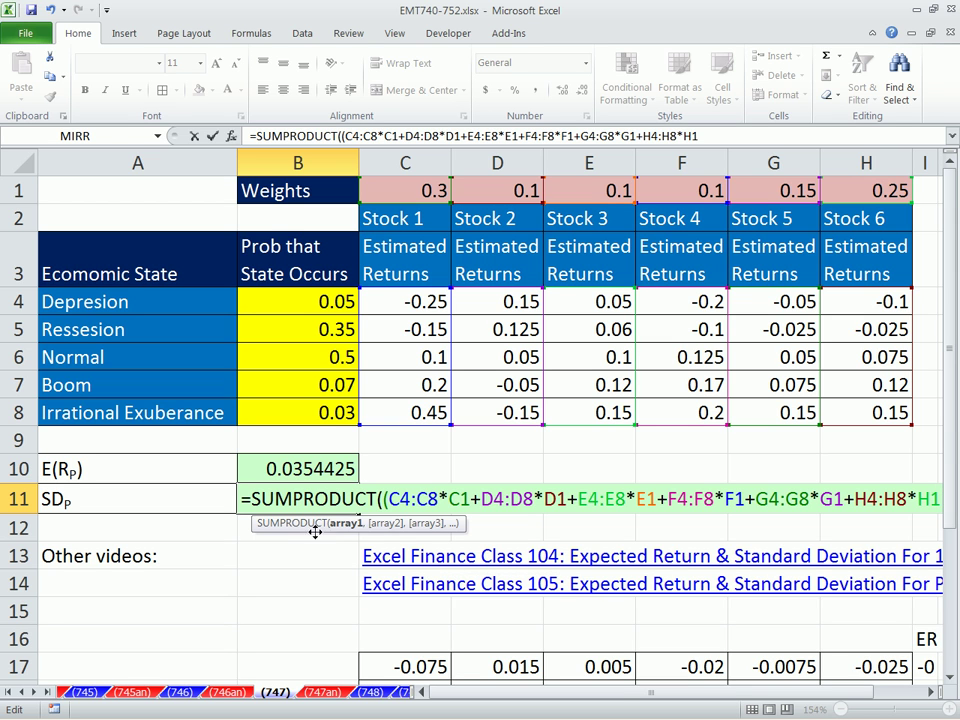
pyautogui.moveTo(251, 527); pyautogui.dragTo(209, 569)
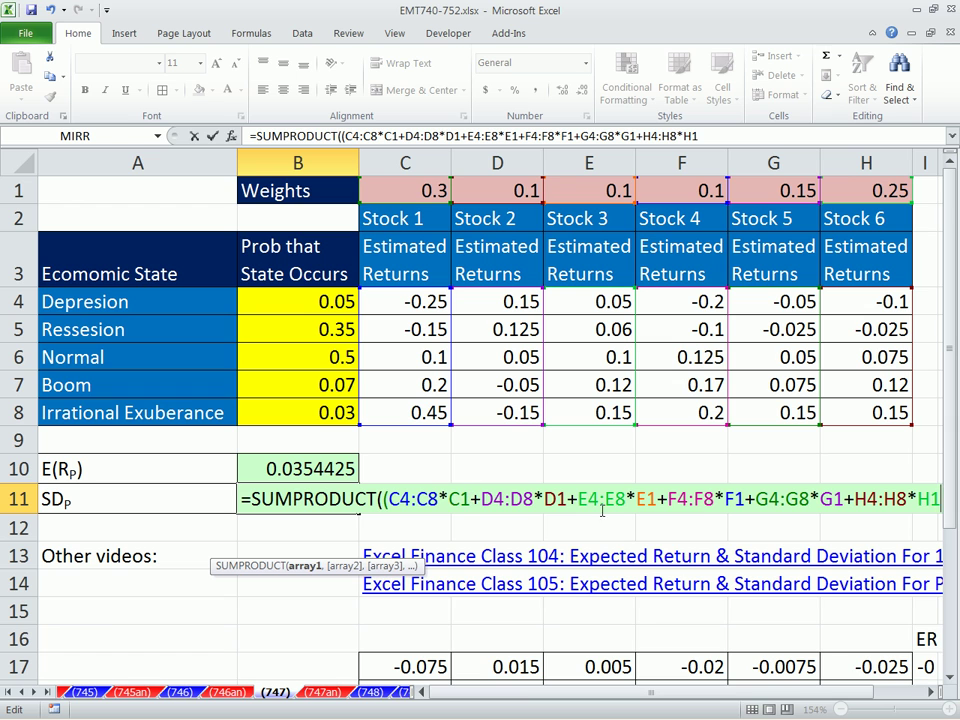
# - Complete B11 as =SUMPRODUCT((…+H4:H8*H1-B10)^2*B4:B8), giving variance 0.00607034
pyautogui.write('-')
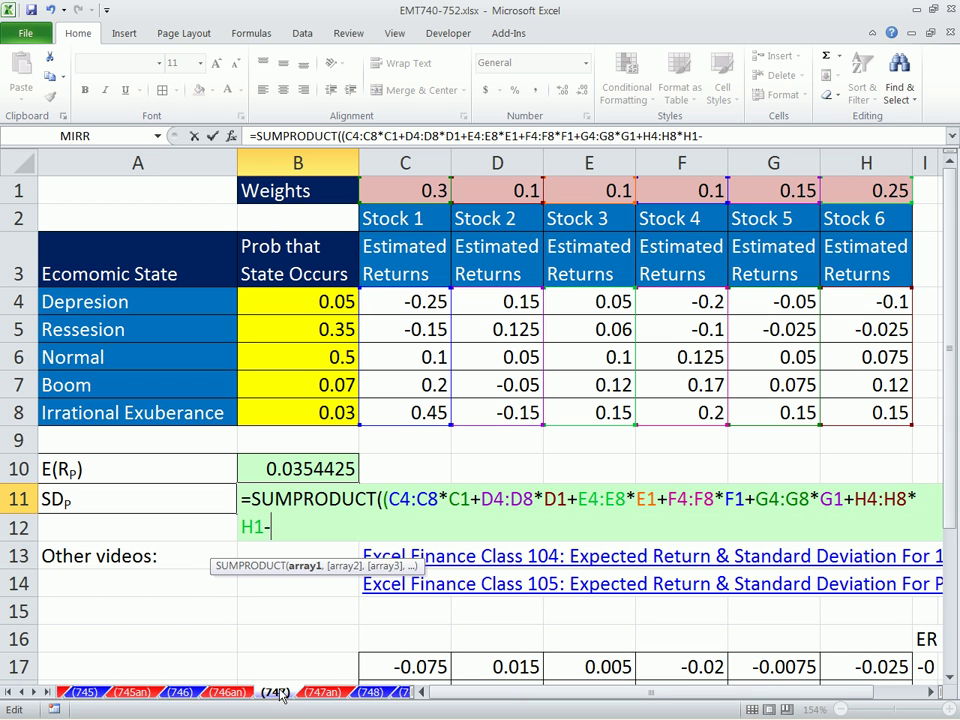
pyautogui.click(337, 469)
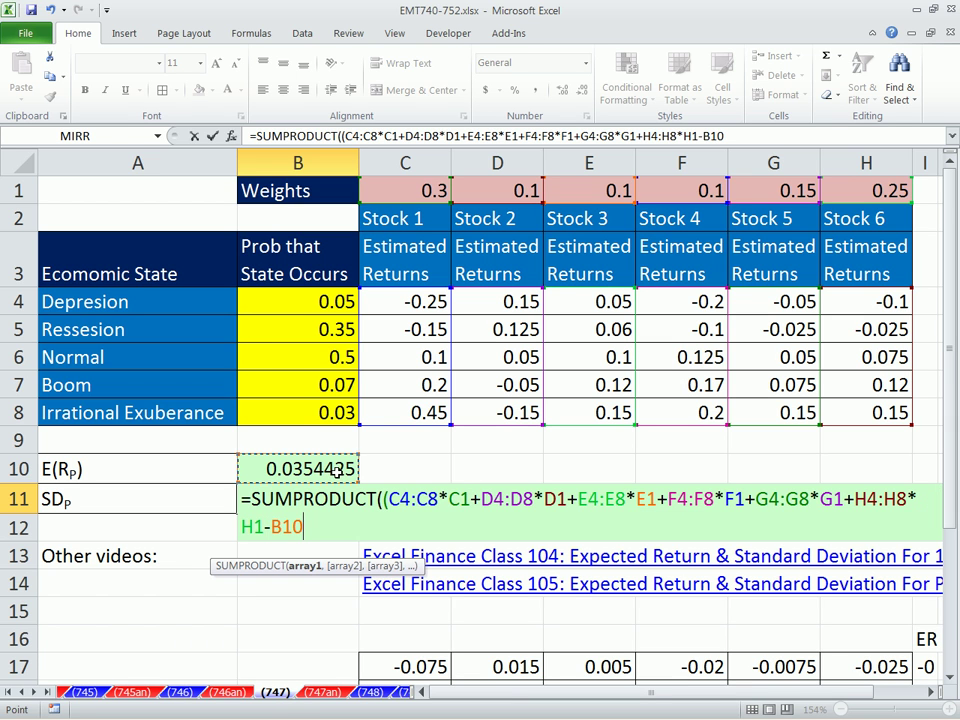
pyautogui.write(')^2*')
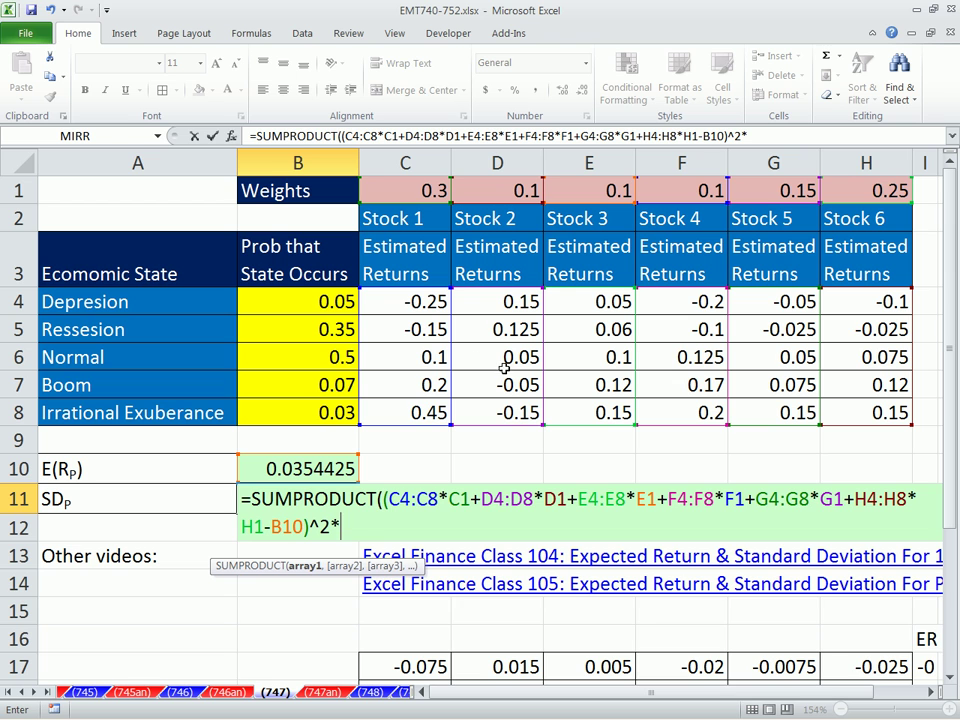
pyautogui.moveTo(311, 302); pyautogui.dragTo(327, 409)
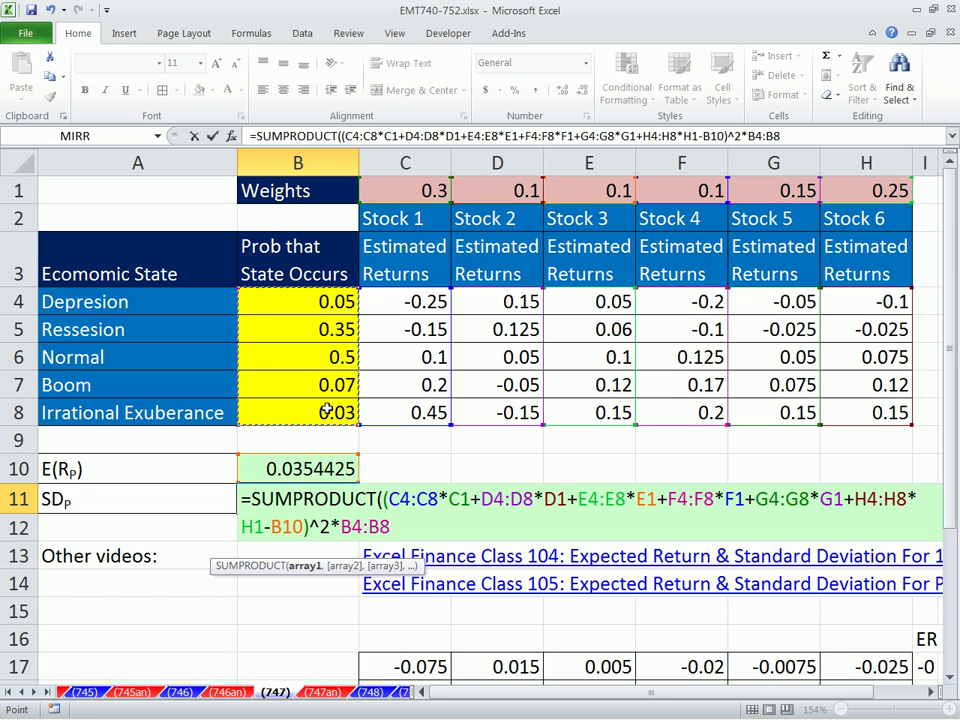
pyautogui.write(')')
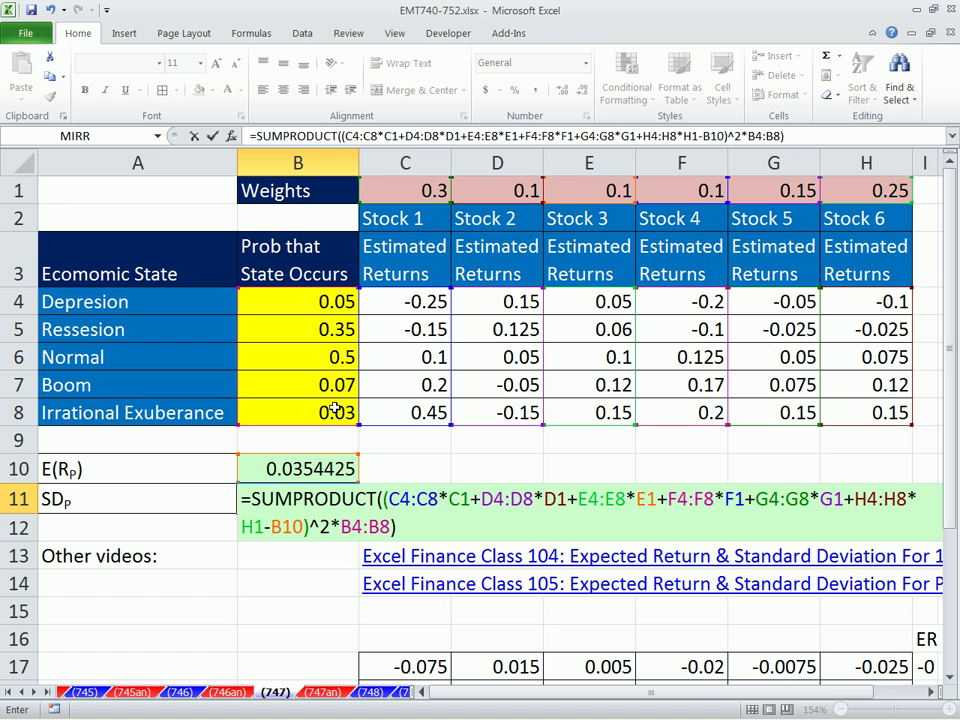
pyautogui.press('Return')
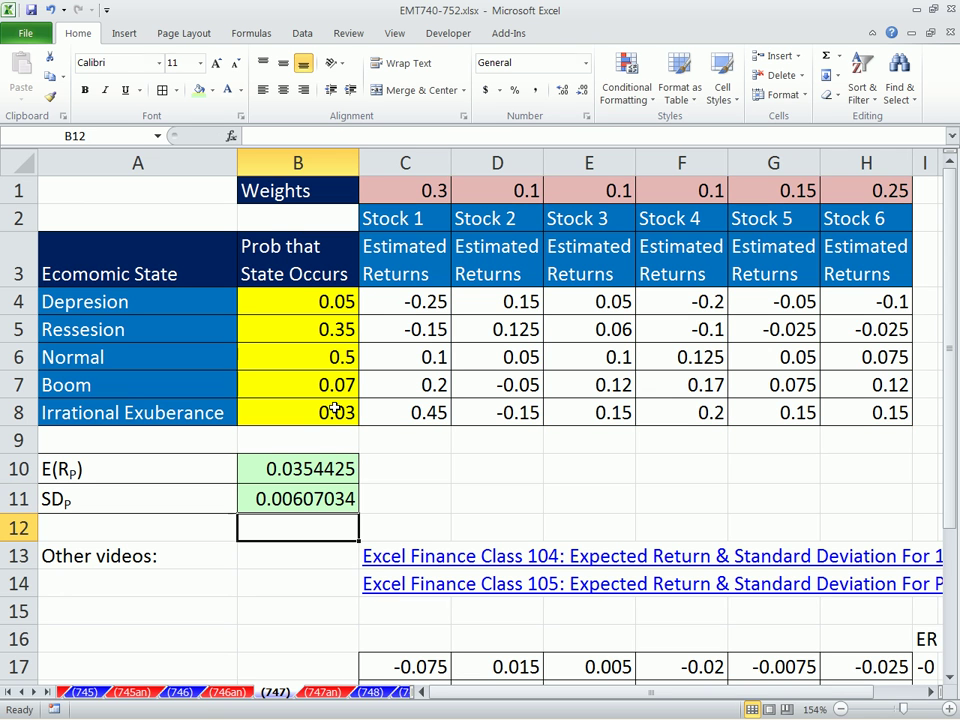
# - Wrap B11's SUMPRODUCT in SQRT so it shows standard deviation 0.07791239
pyautogui.doubleClick(329, 498)
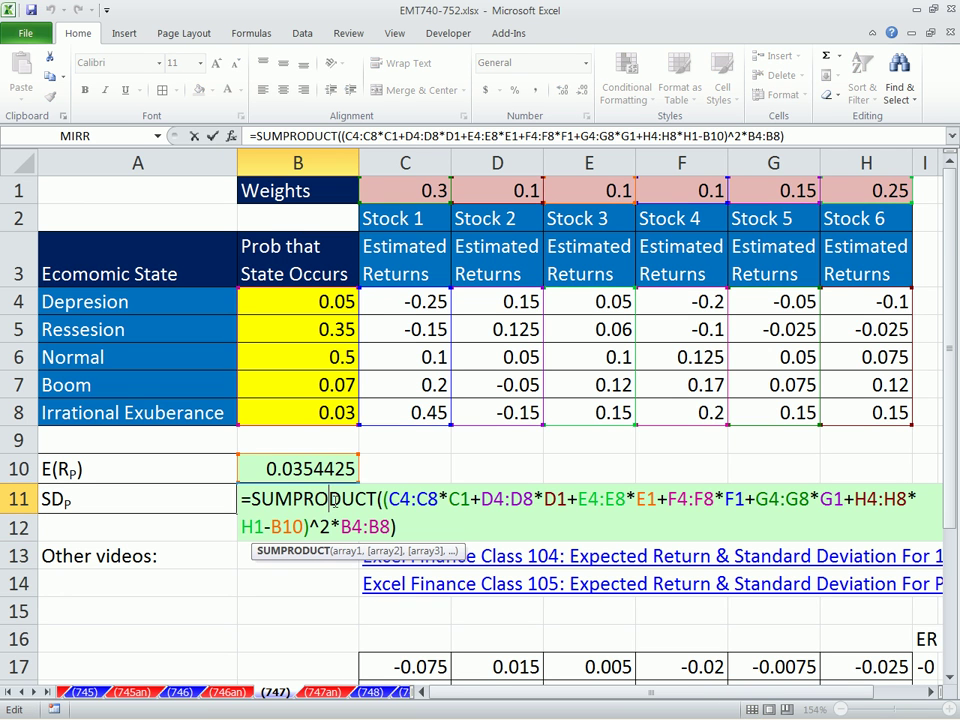
pyautogui.click(252, 498)
pyautogui.write('sqr')
pyautogui.press('Tab')
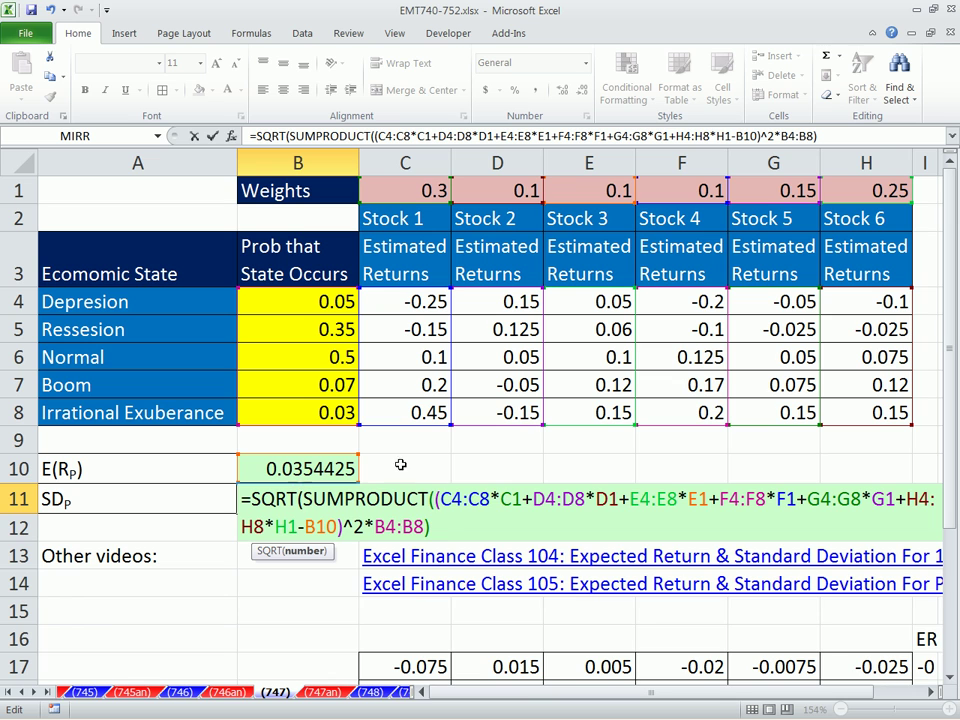
pyautogui.click(449, 525)
pyautogui.write(')')
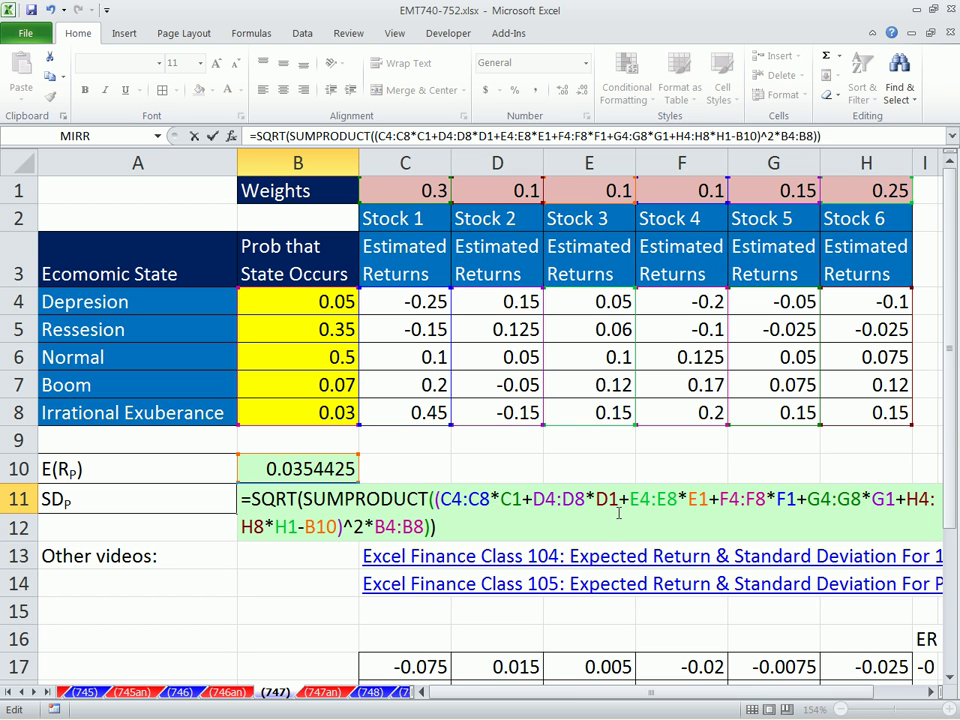
pyautogui.press('Return')
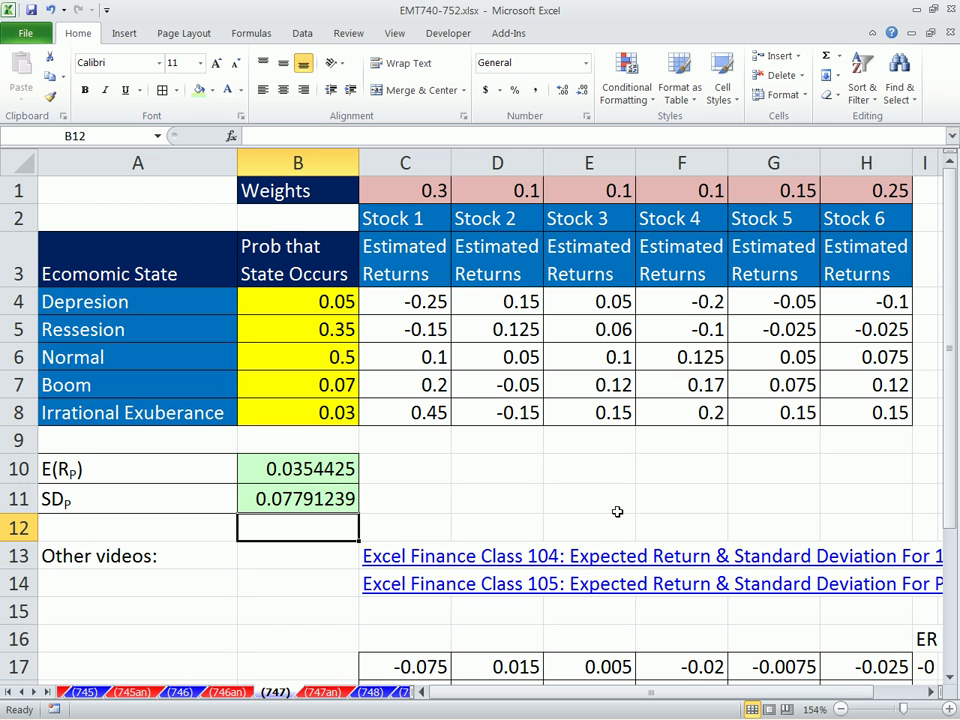
pyautogui.doubleClick(311, 497)
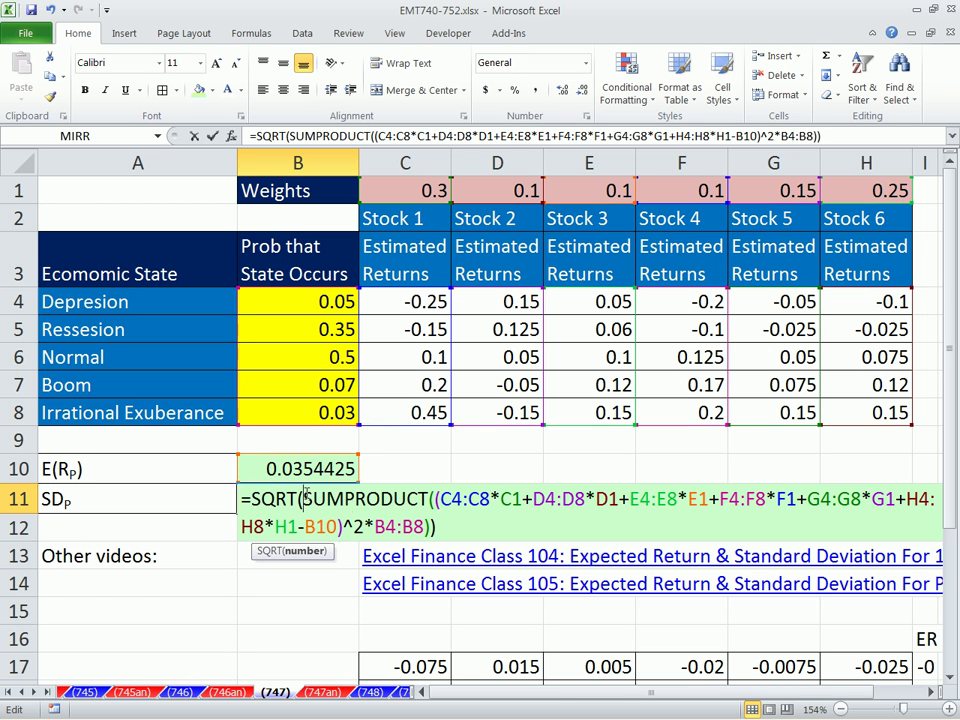